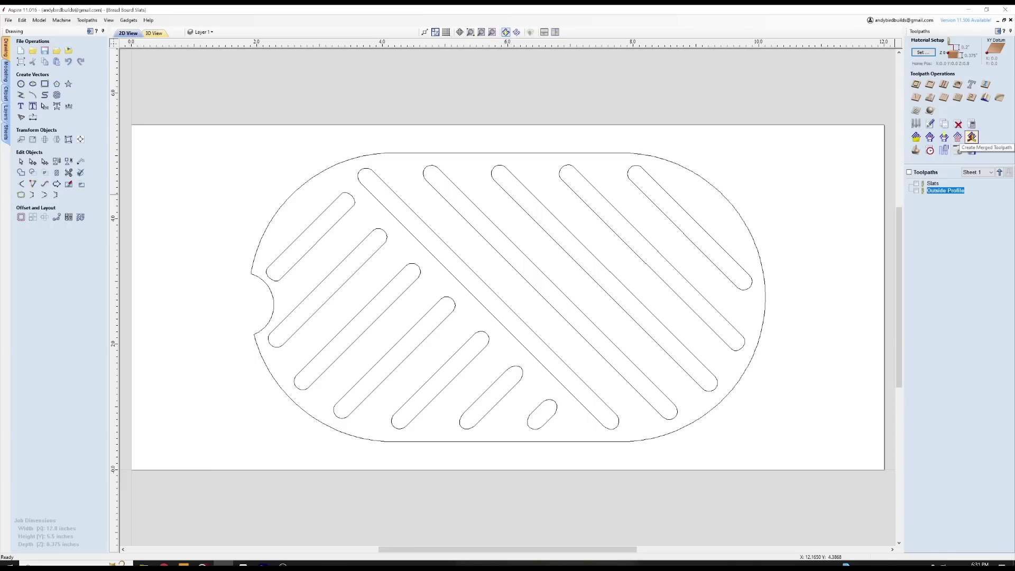
# Step: Start a merged toolpath that includes both the Slats and Outside Profile toolpaths
pyautogui.click(972, 137)
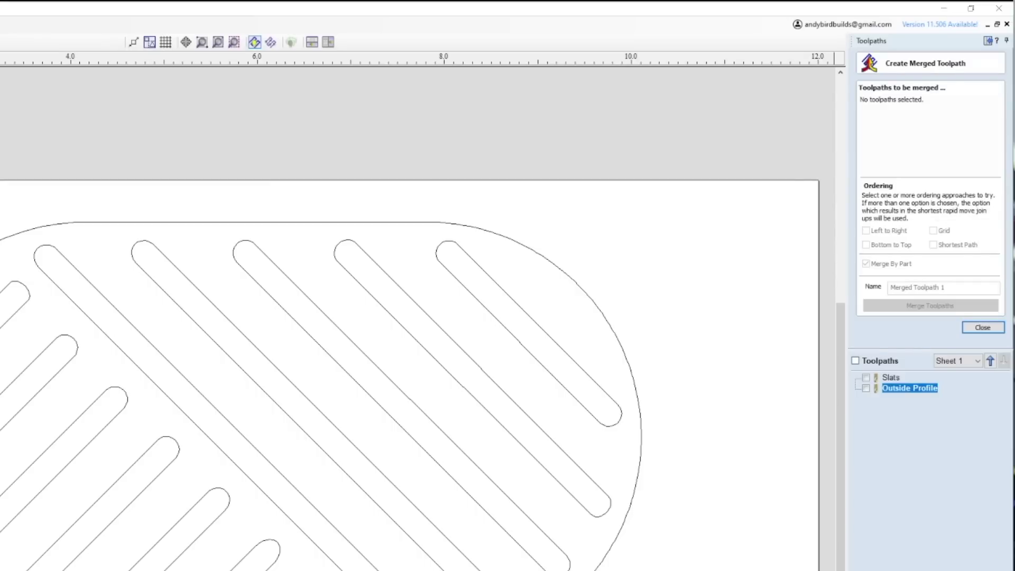
pyautogui.click(855, 360)
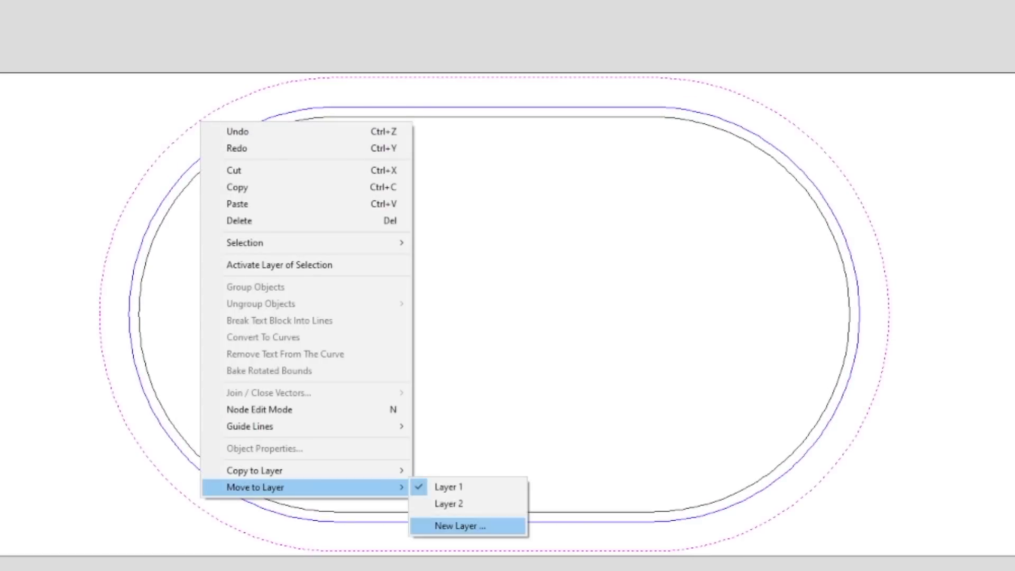
# Step: Move the selected outermost outline to a new visible layer named Layer 3 with a red drawing color
pyautogui.click(459, 525)
pyautogui.click(539, 269)
pyautogui.click(483, 381)
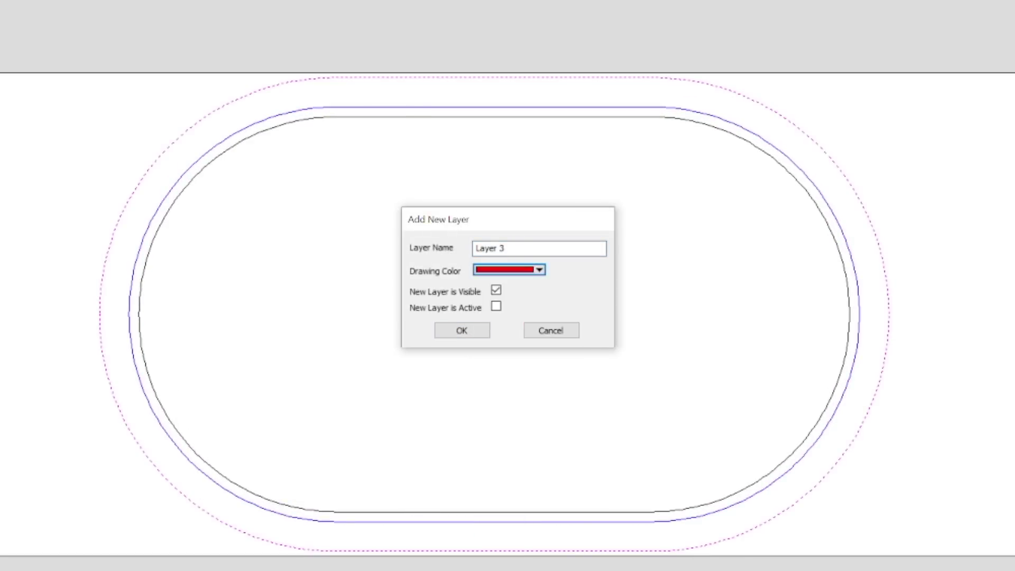
pyautogui.click(462, 330)
pyautogui.press('Escape')
# Step: Examine the drawing's layer list and the options available for Layer 1
pyautogui.click(281, 49)
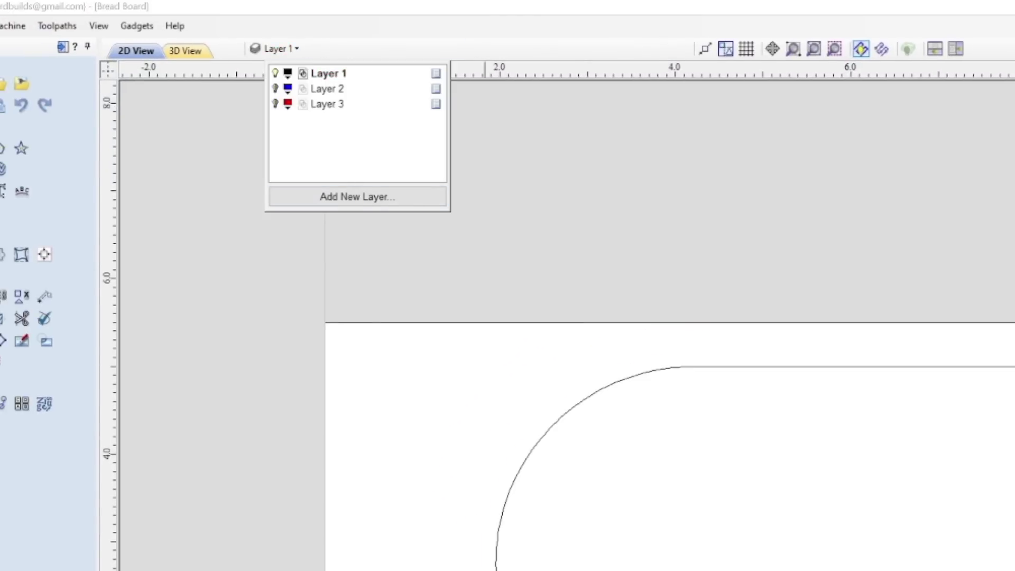
pyautogui.rightClick(437, 74)
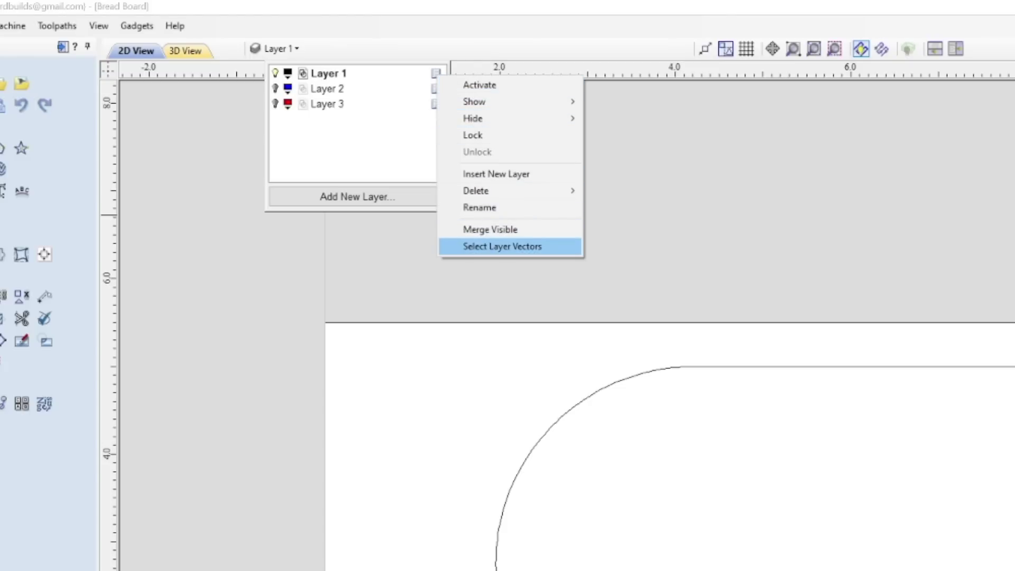
pyautogui.click(281, 48)
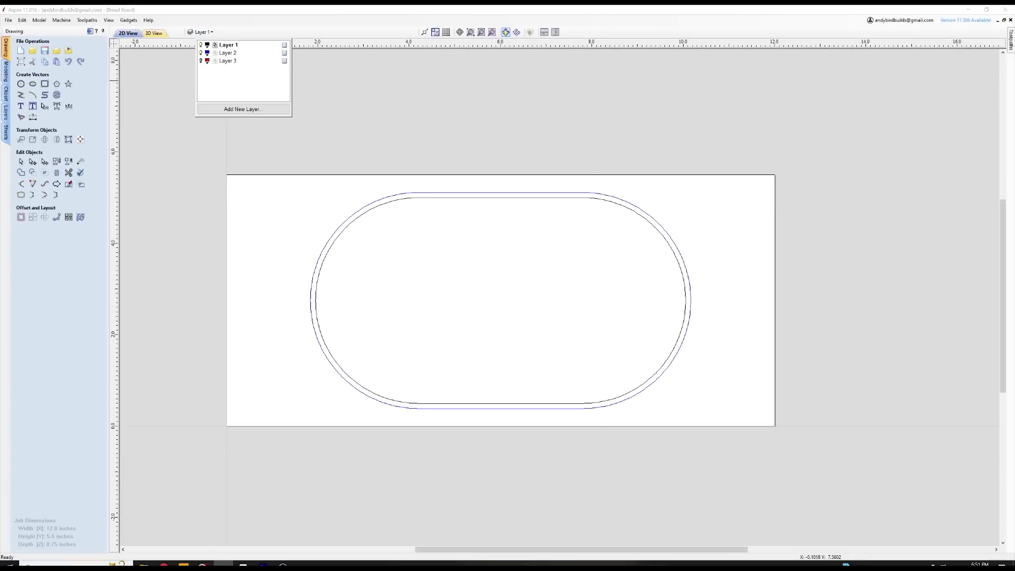
pyautogui.click(201, 60)
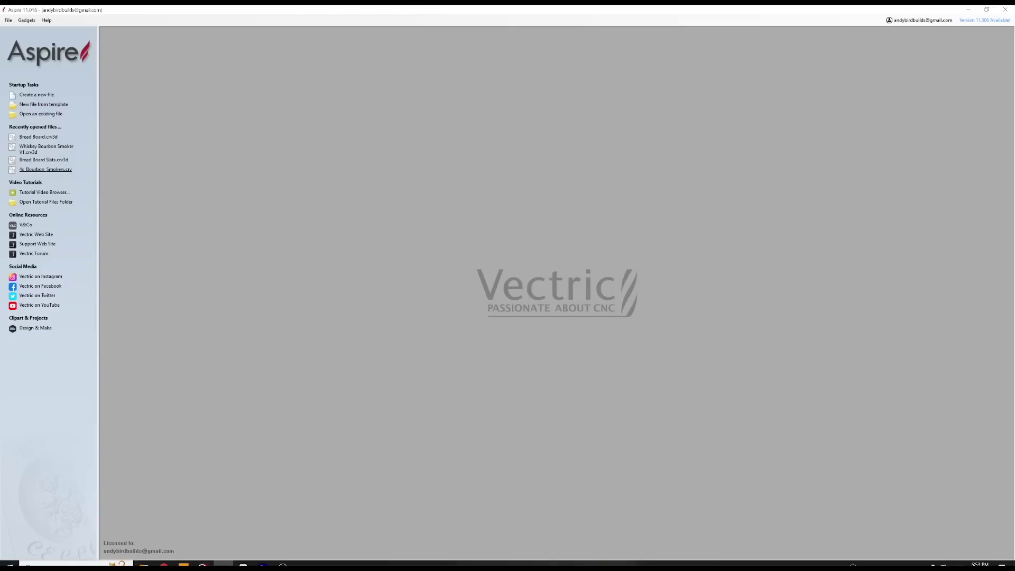
# Step: Open the Whiskey Bourbon Smoker V1 file and save it as an Aspire template under the same name on the Desktop
pyautogui.click(46, 147)
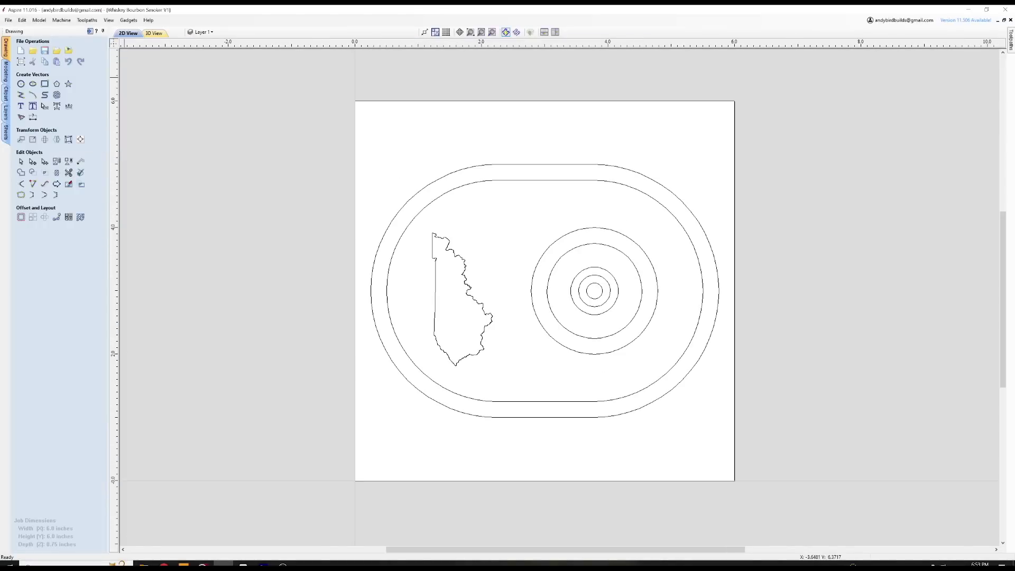
pyautogui.click(9, 20)
pyautogui.click(35, 81)
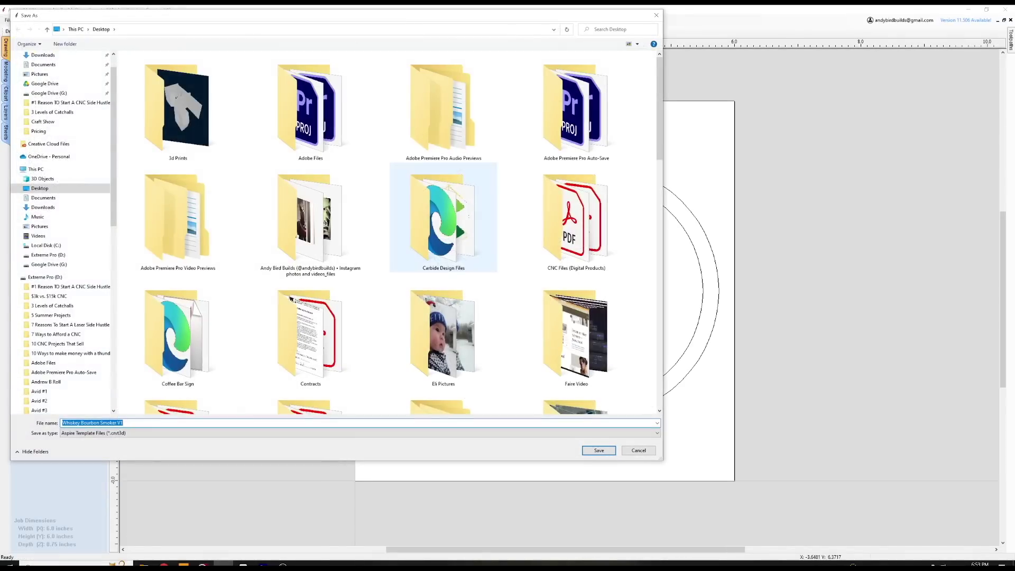
pyautogui.press('Return')
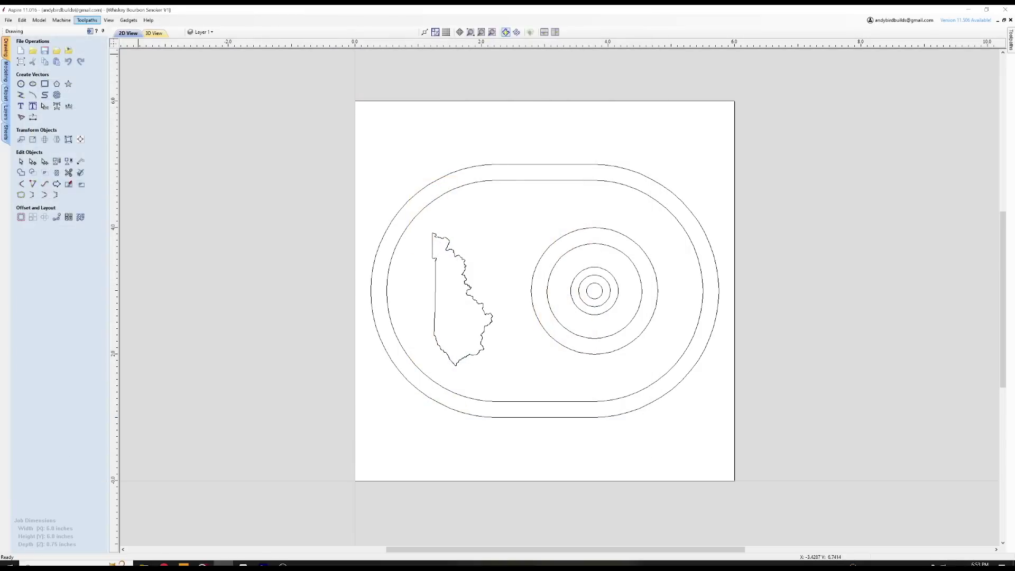
# Step: Close the current file and create a new one from the Whiskey Bourbon Smoker V1 template, keeping its job setup
pyautogui.click(9, 20)
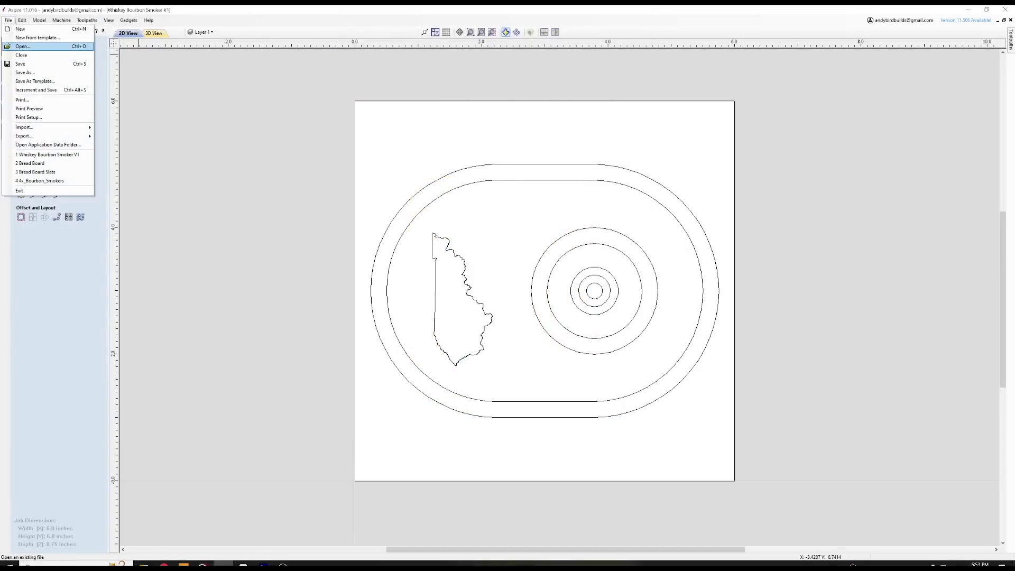
pyautogui.click(21, 55)
pyautogui.click(8, 21)
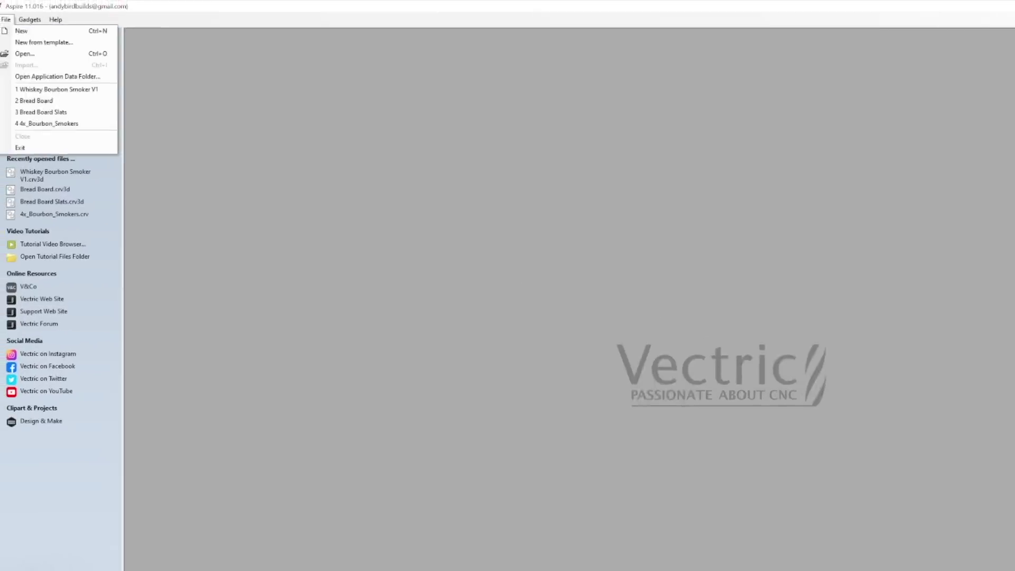
pyautogui.click(42, 72)
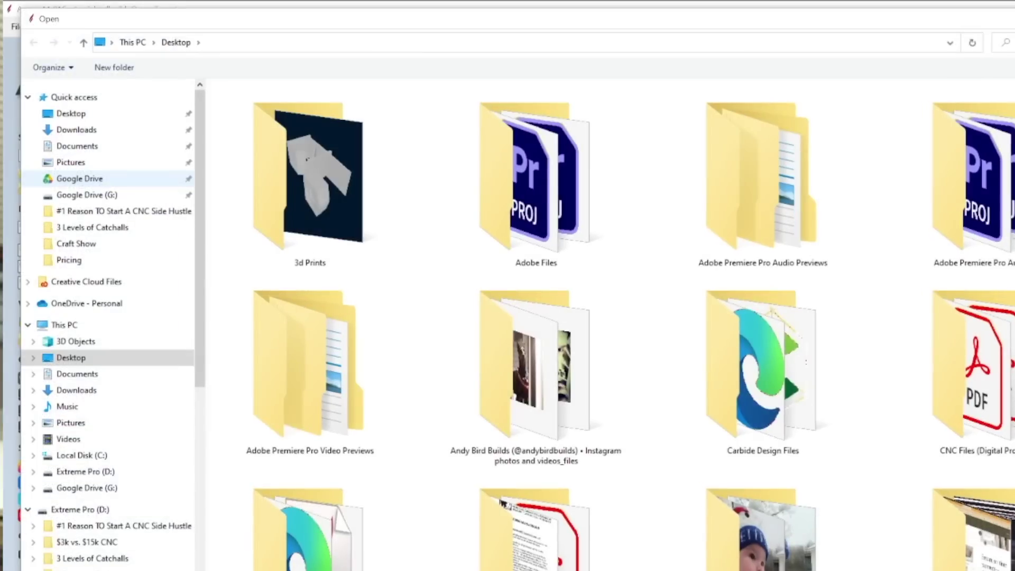
pyautogui.scroll(-10, 763, 447)
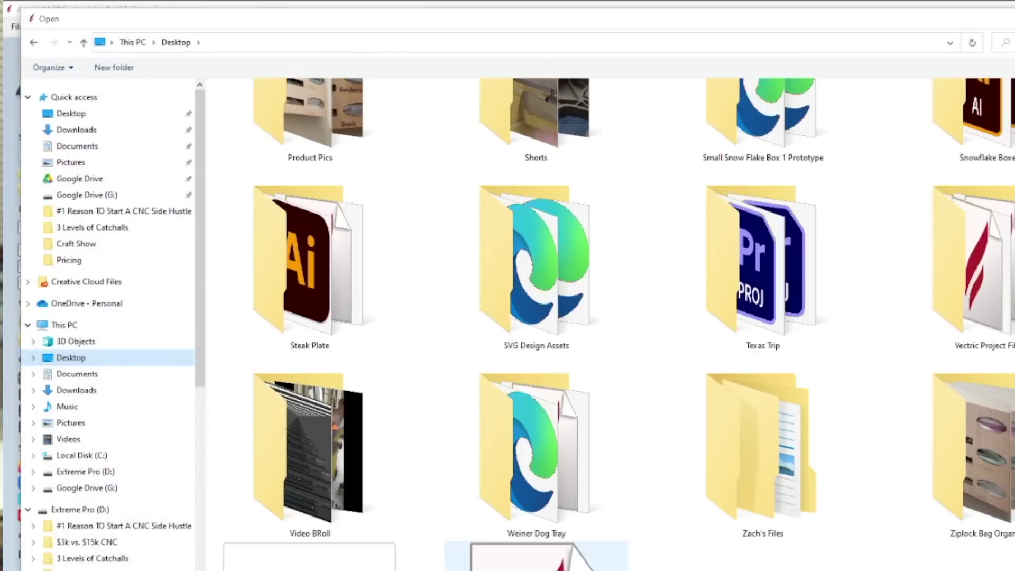
pyautogui.doubleClick(536, 555)
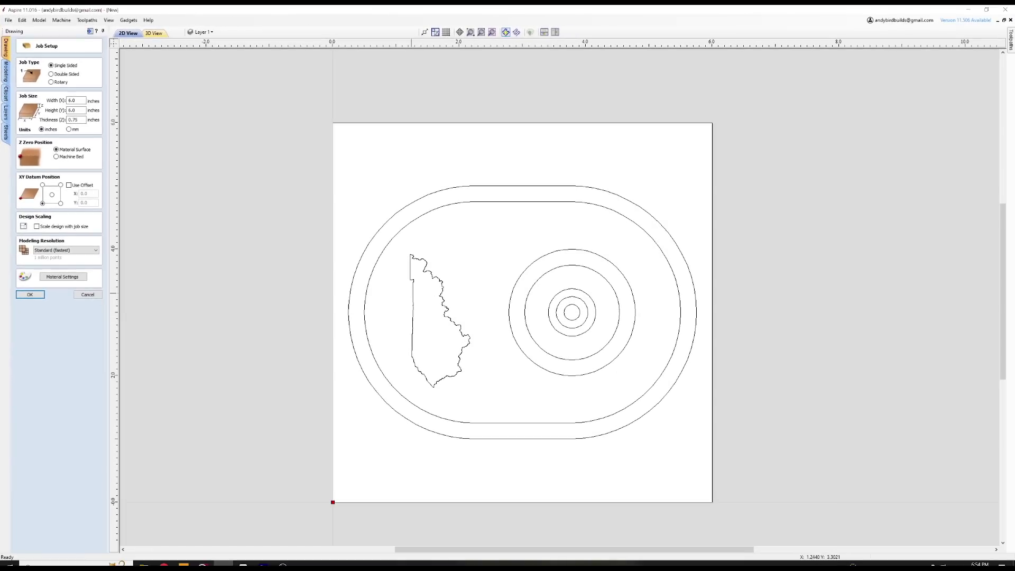
pyautogui.press('Return')
pyautogui.press('Return')
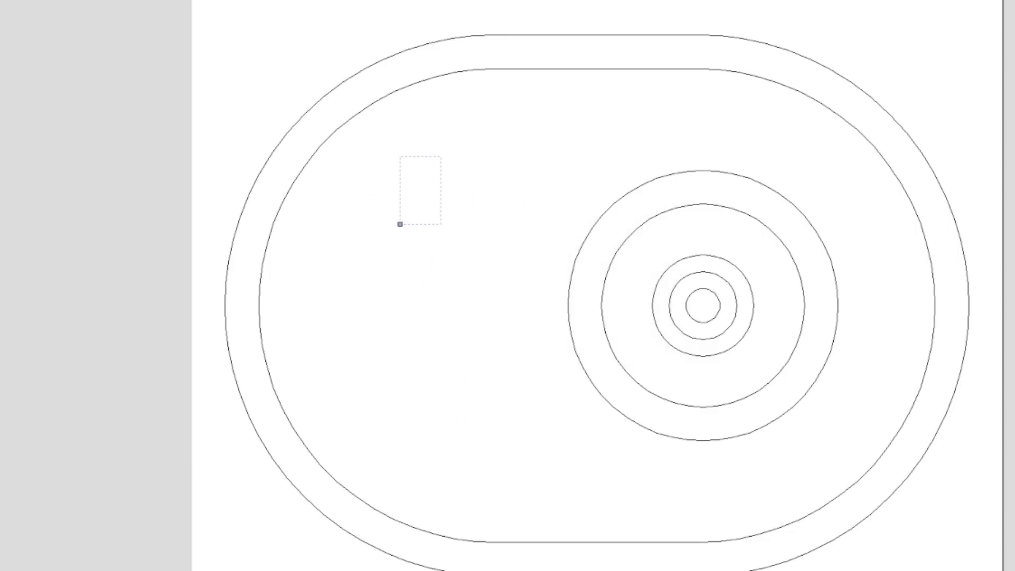
# Step: Replace the state outline with the vertically rotated text KY, scaled to about 0.93 by 1.57 inches beside the circles
pyautogui.press('BackSpace')
pyautogui.press('BackSpace')
pyautogui.press('BackSpace')
pyautogui.press('BackSpace')
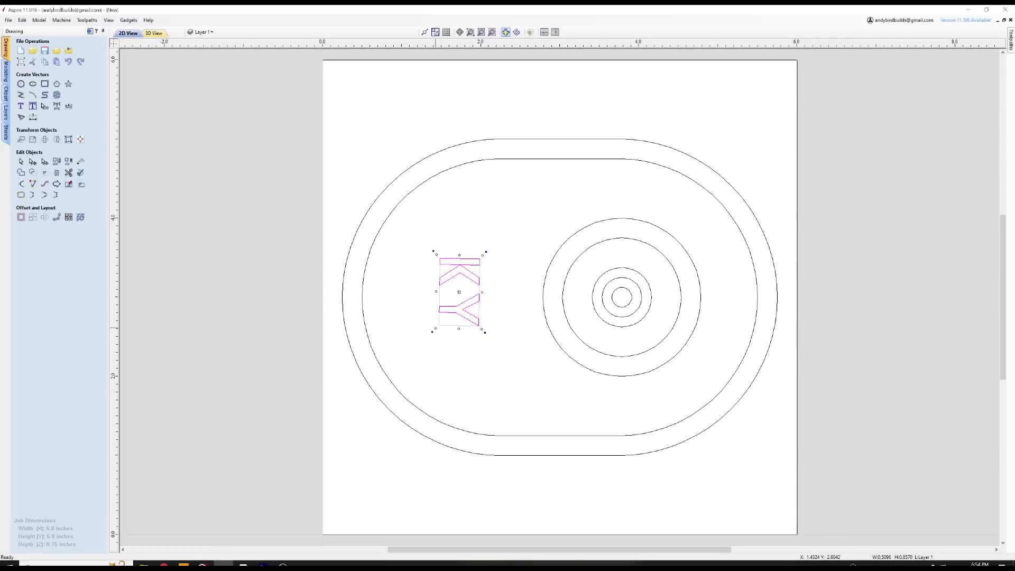
pyautogui.moveTo(463, 296); pyautogui.dragTo(462, 297)
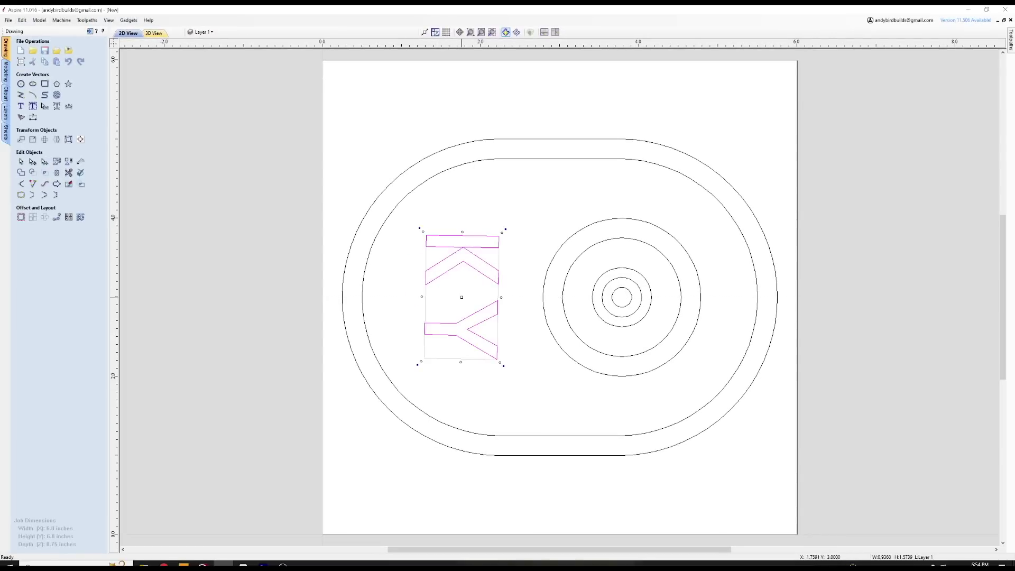
pyautogui.click(9, 20)
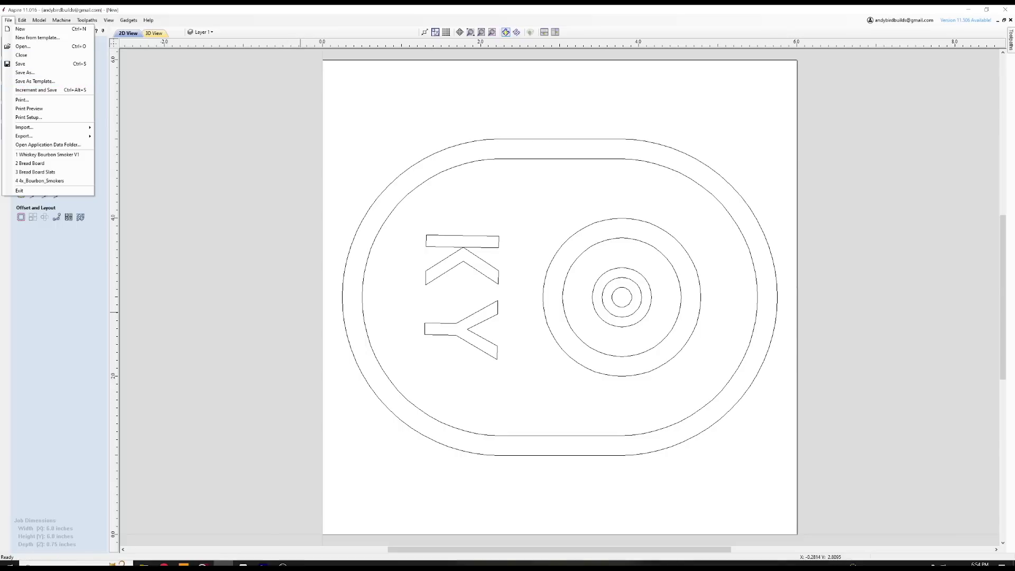
pyautogui.click(20, 63)
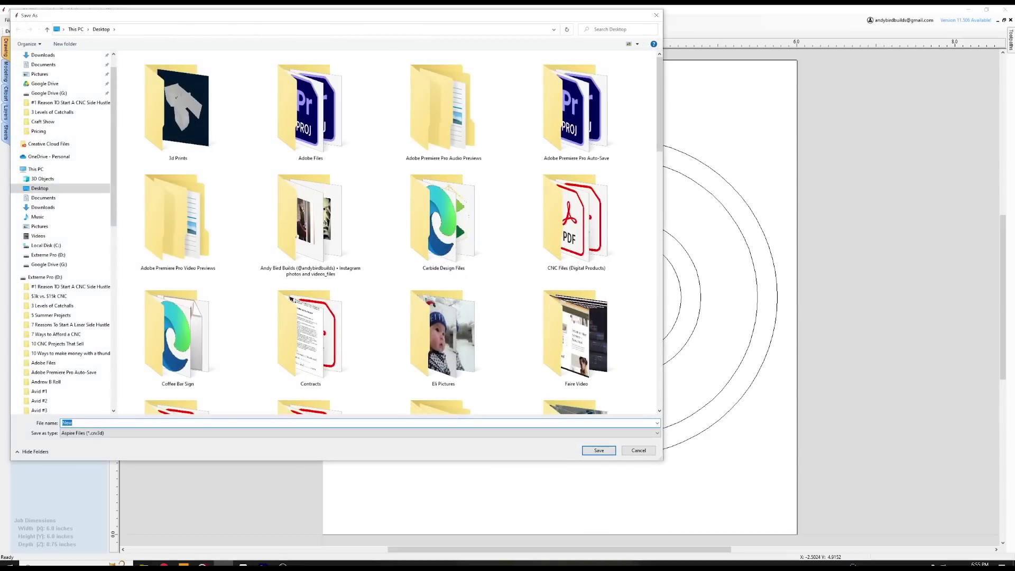
pyautogui.doubleClick(177, 356)
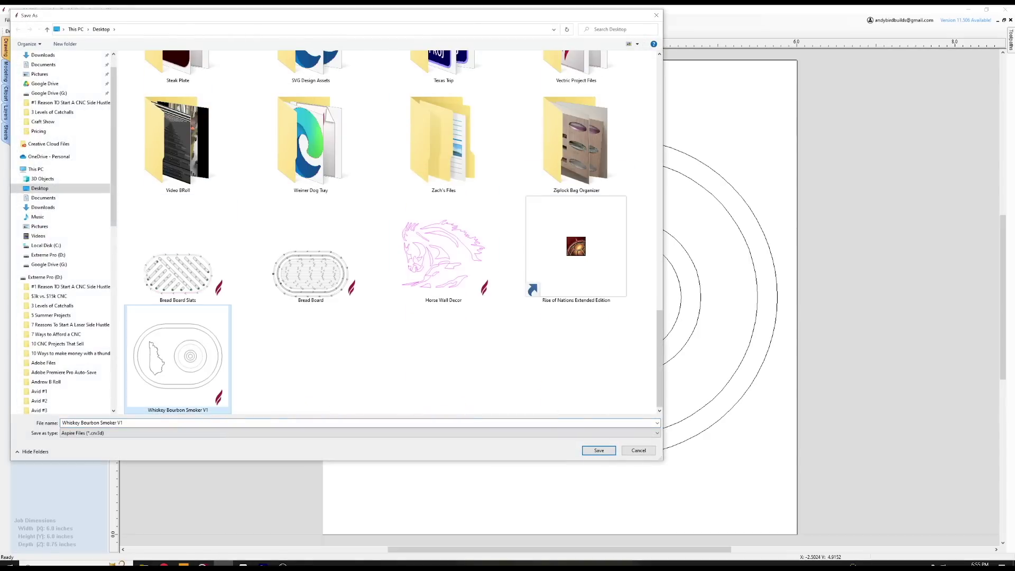
pyautogui.click(556, 287)
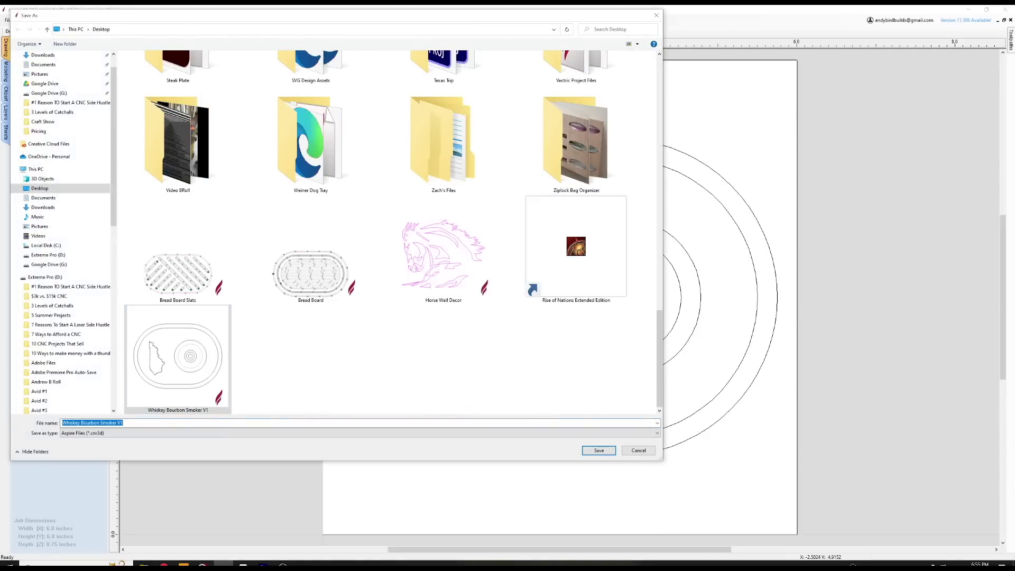
pyautogui.click(638, 451)
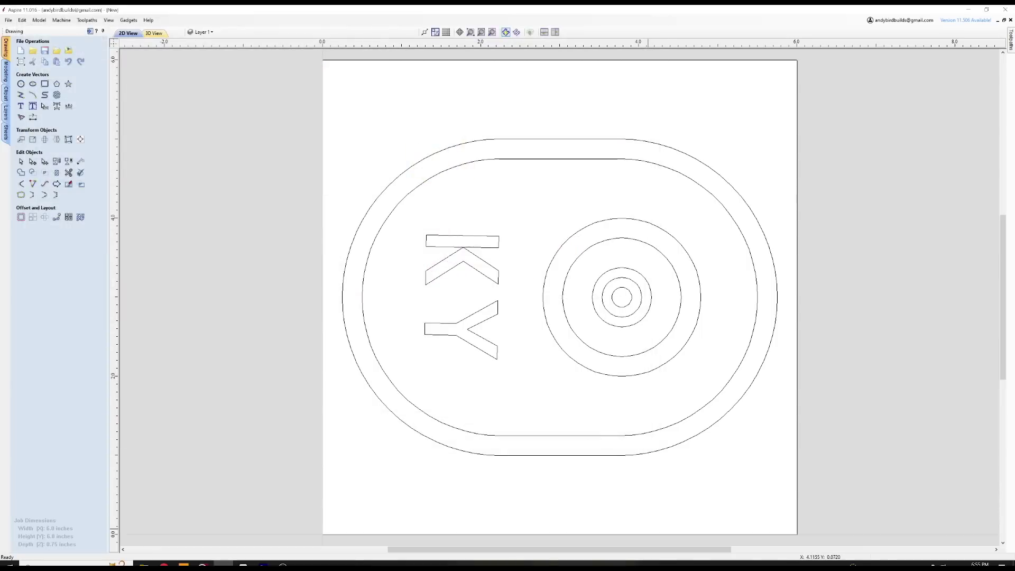
# Step: Close the modified KY job and start another new file from a template
pyautogui.scroll(-1, 514, 528)
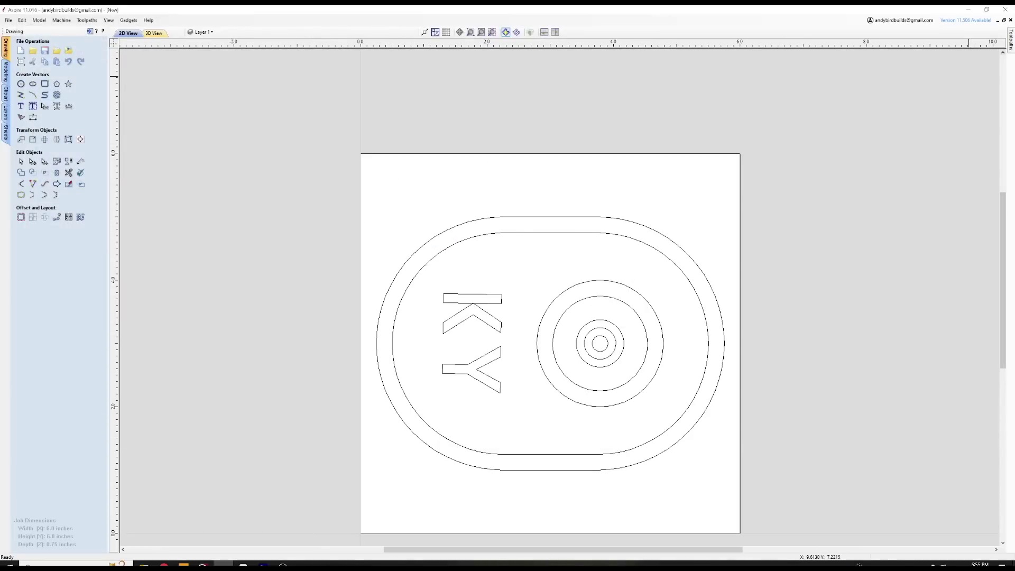
pyautogui.click(1011, 20)
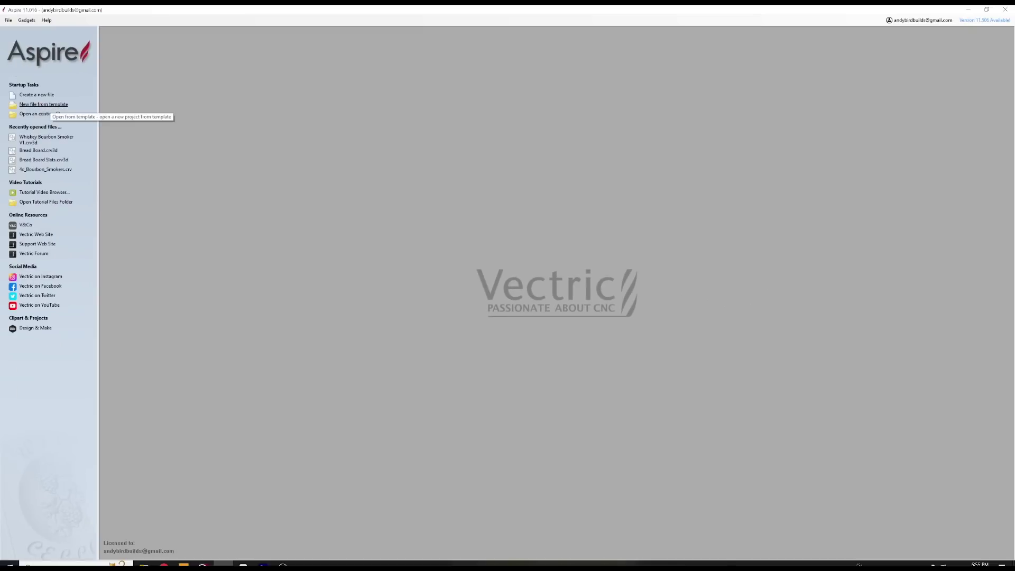
pyautogui.click(50, 105)
pyautogui.scroll(-5, 296, 333)
pyautogui.doubleClick(301, 355)
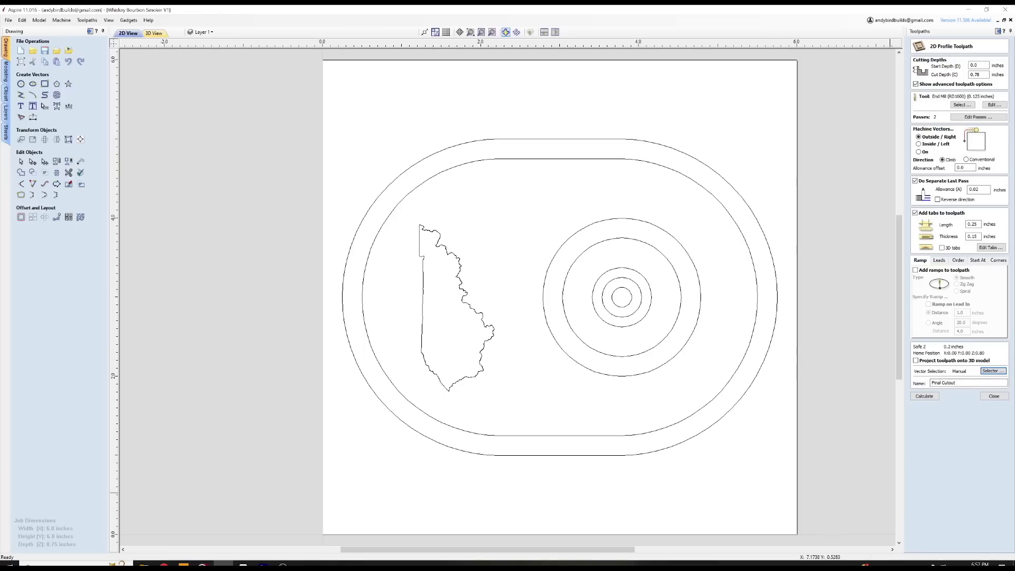
# Step: Try selecting the Final Cutout toolpath's closed vectors by Layer 1 only and by all visible layers
pyautogui.click(995, 396)
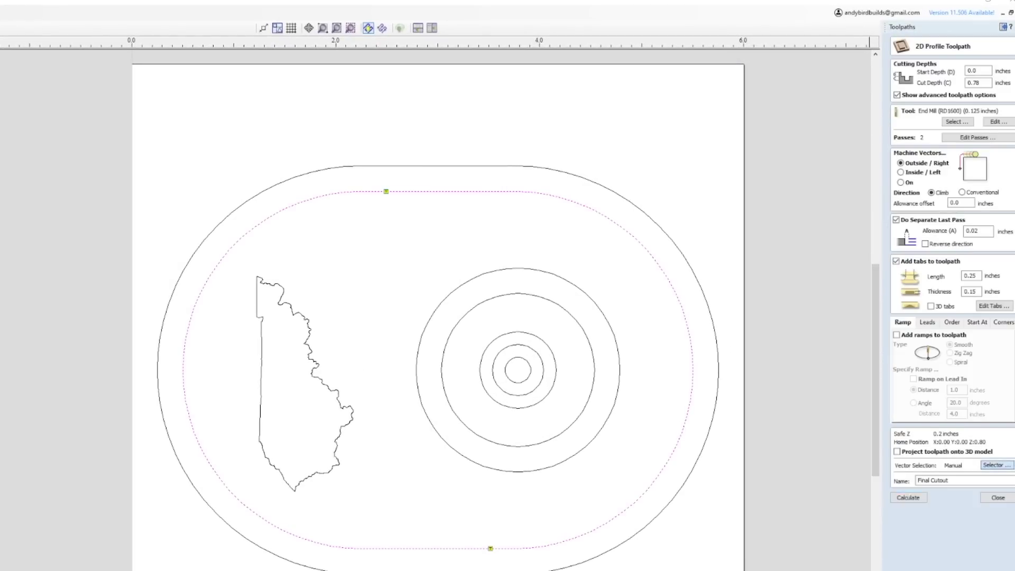
pyautogui.click(996, 465)
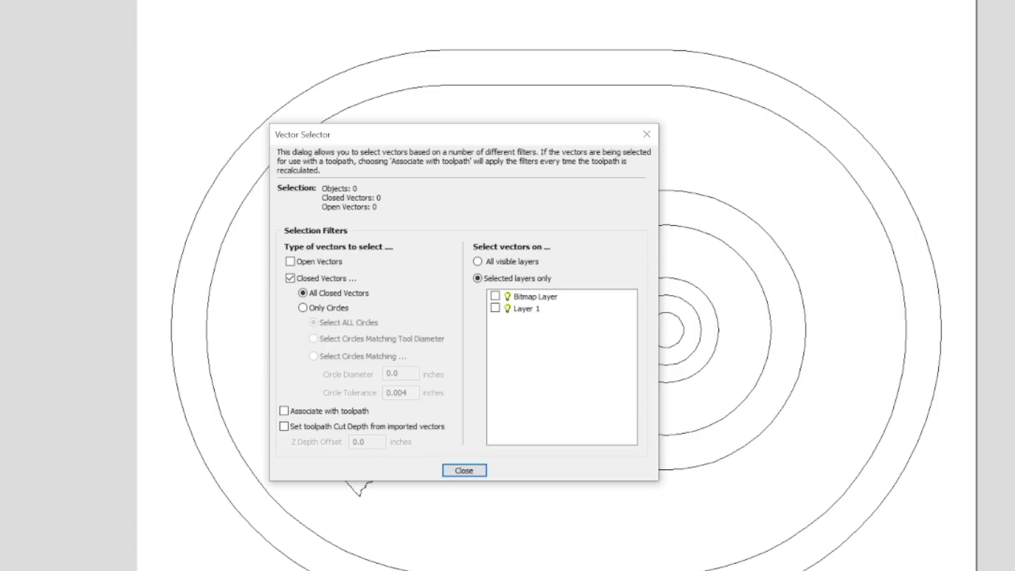
pyautogui.click(495, 308)
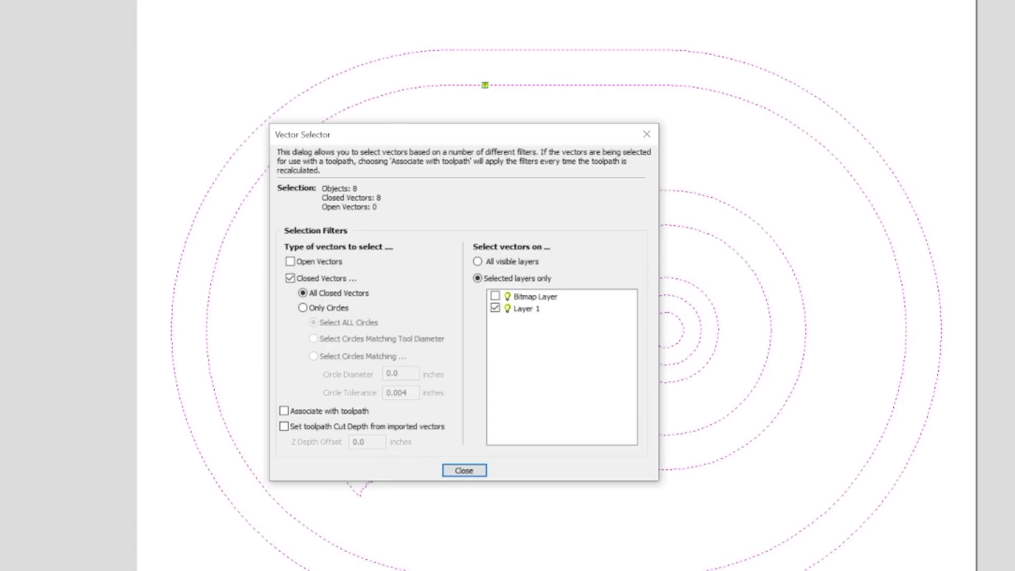
pyautogui.click(495, 309)
pyautogui.click(477, 261)
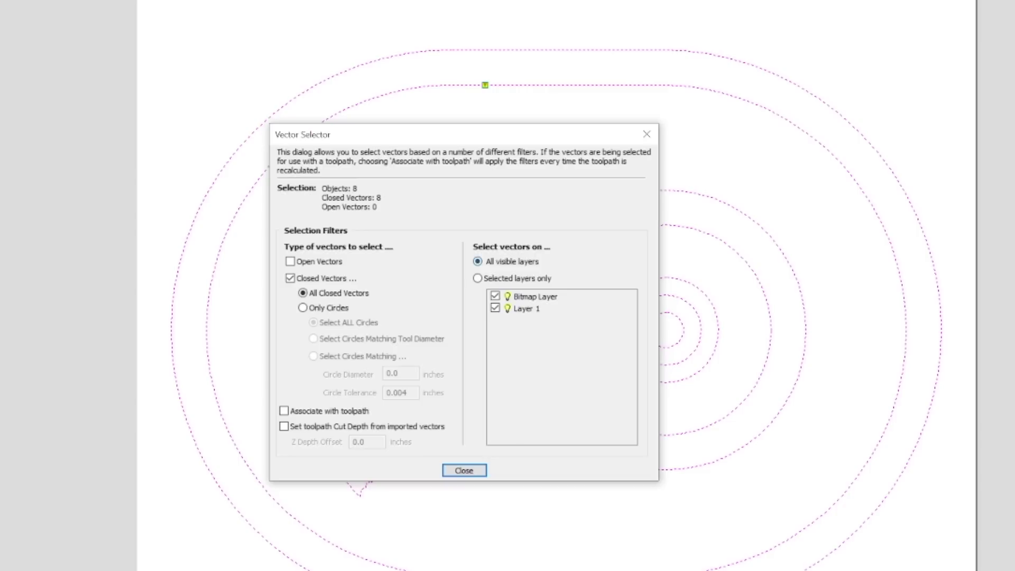
# Step: Restrict the vector selection to chosen layers and calculate the Final Cutout toolpath from all closed vectors on Layer 1
pyautogui.click(478, 278)
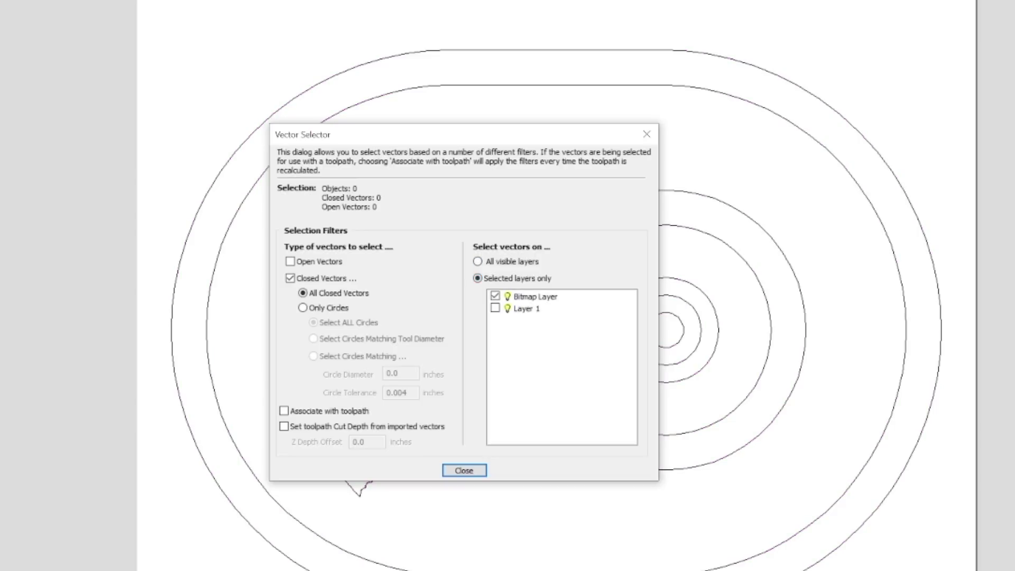
pyautogui.press('Return')
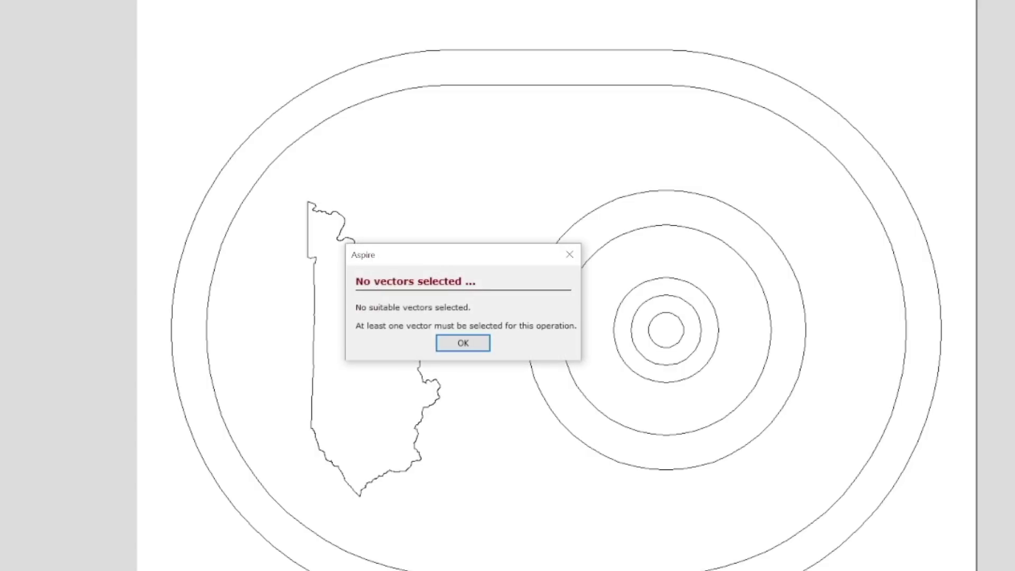
pyautogui.press('Return')
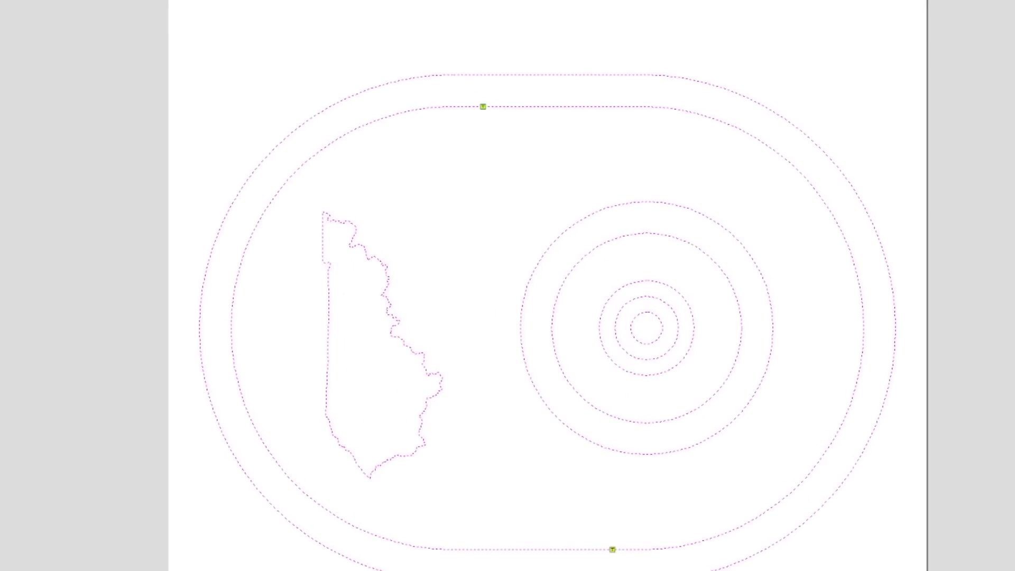
pyautogui.click(434, 376)
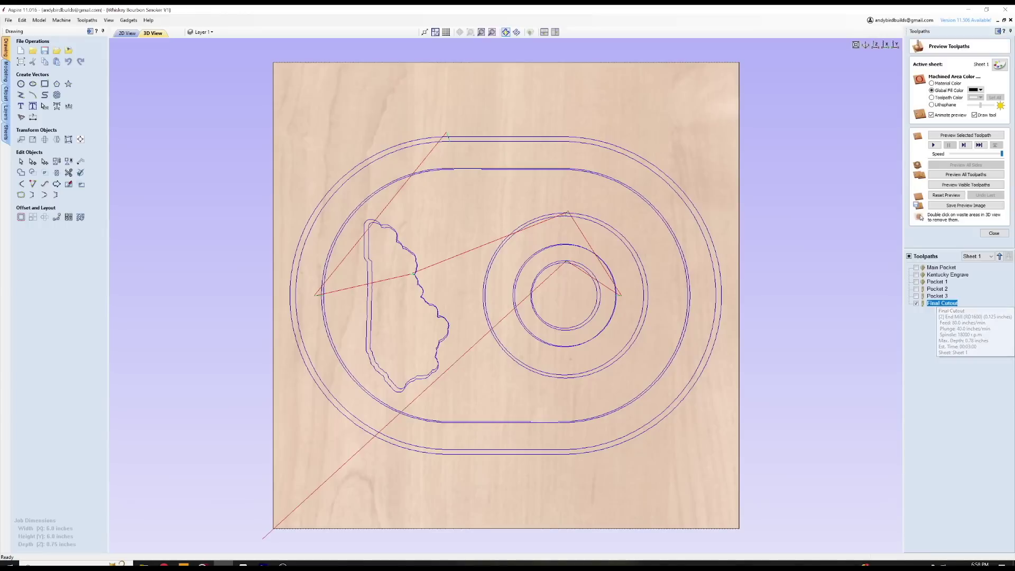
# Step: Reopen the Final Cutout toolpath's Vector Selector and toggle the closed vectors filter off and back on
pyautogui.doubleClick(941, 303)
pyautogui.click(994, 371)
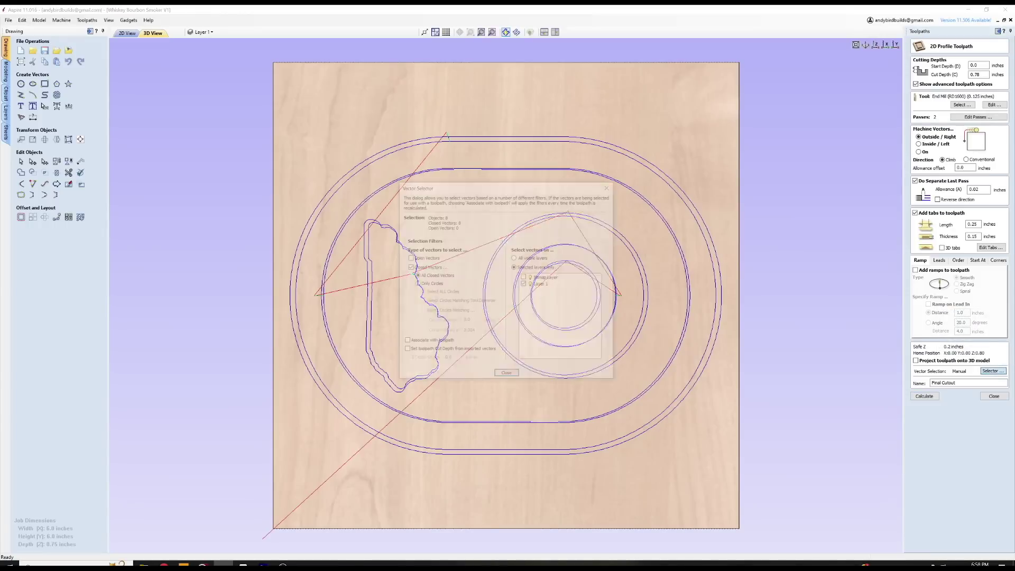
pyautogui.click(410, 268)
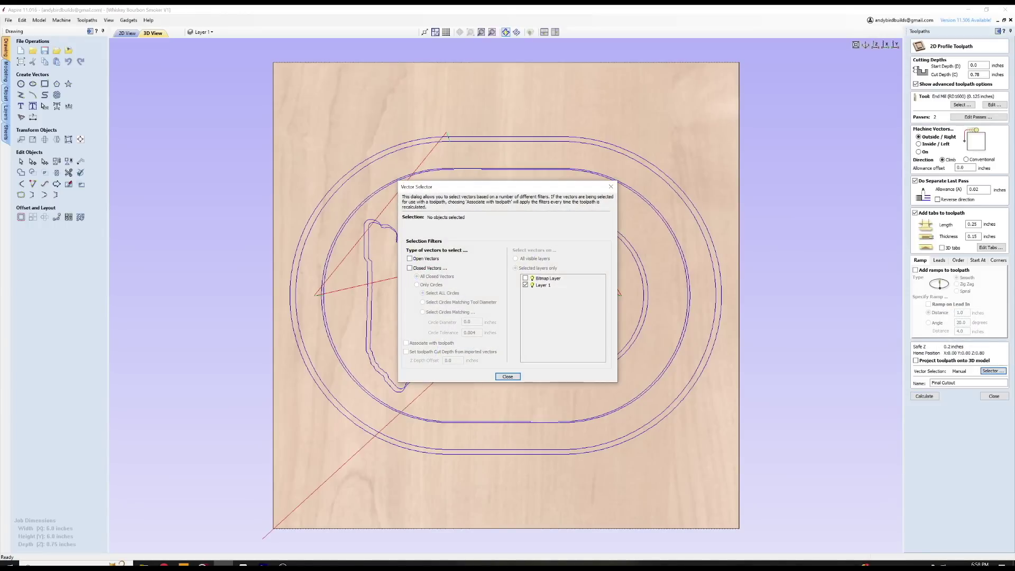
pyautogui.click(410, 268)
pyautogui.click(409, 268)
pyautogui.click(388, 264)
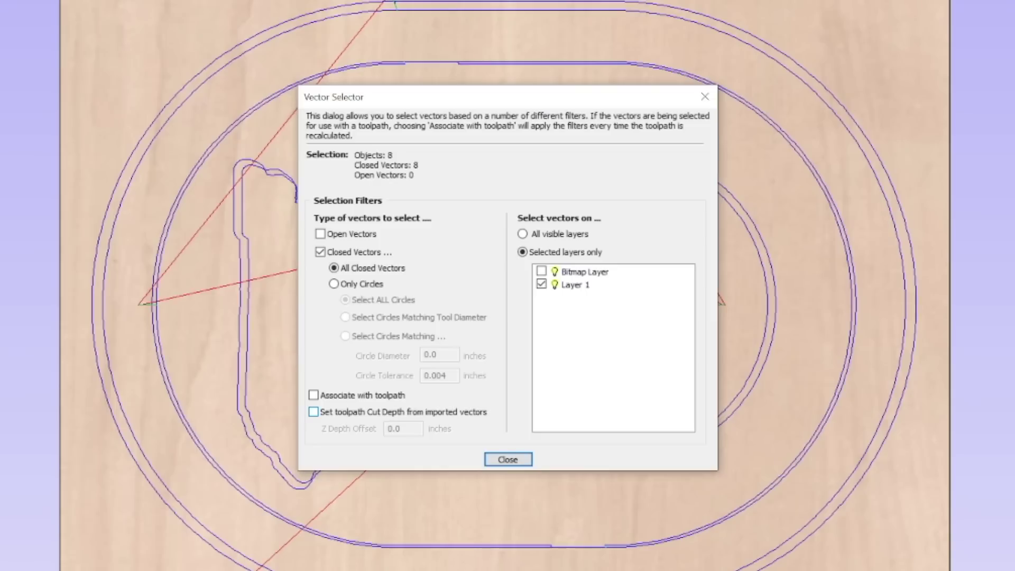
# Step: Try the options for cut depth from imported vectors and toolpath association, and close the Vector Selector
pyautogui.click(313, 412)
pyautogui.click(314, 412)
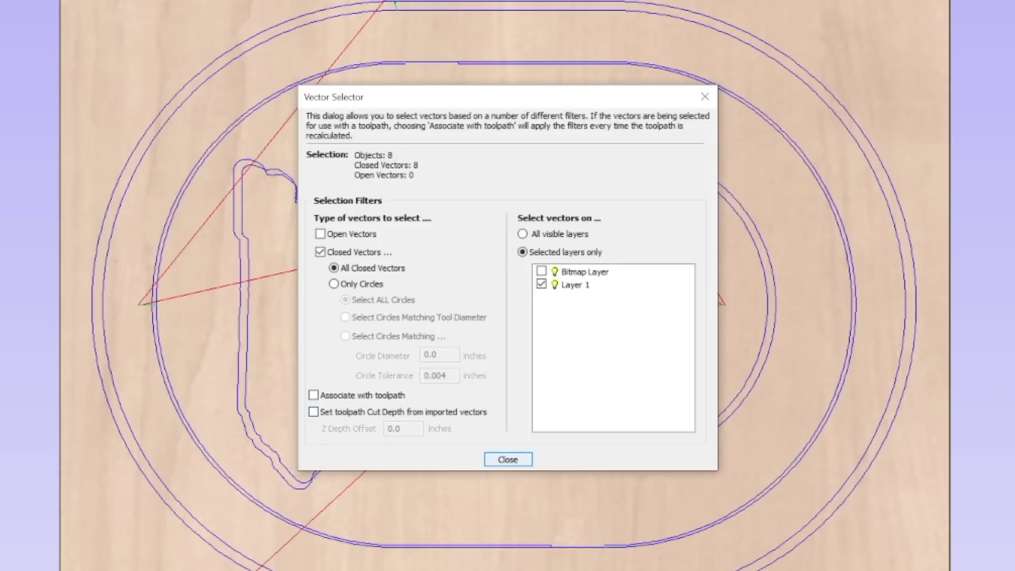
pyautogui.click(313, 395)
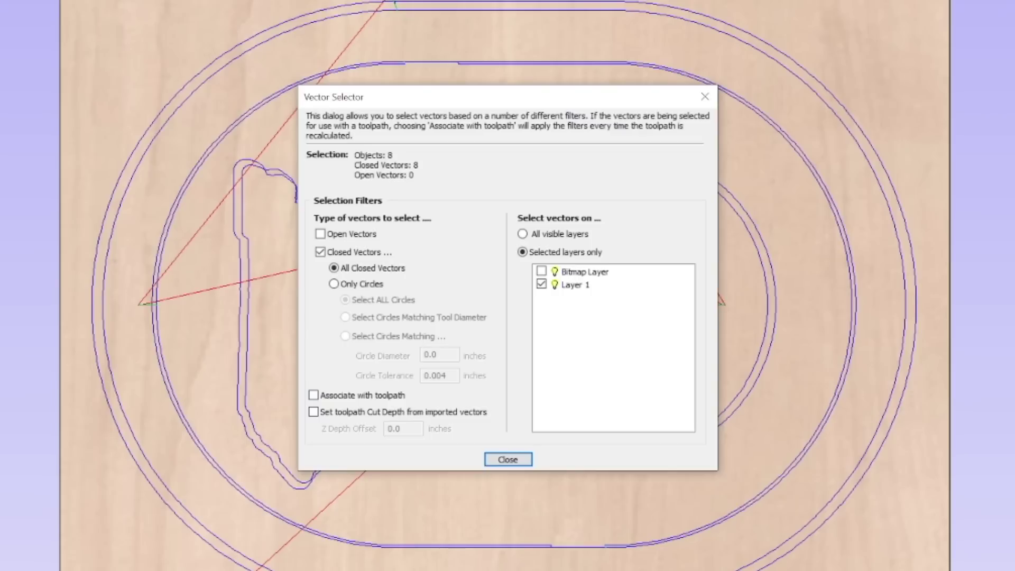
pyautogui.press('Return')
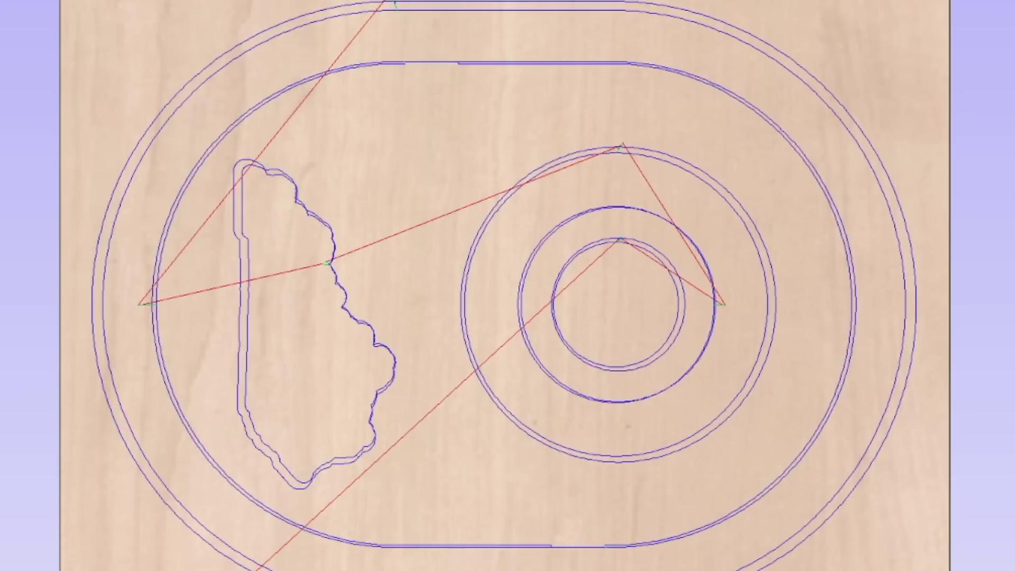